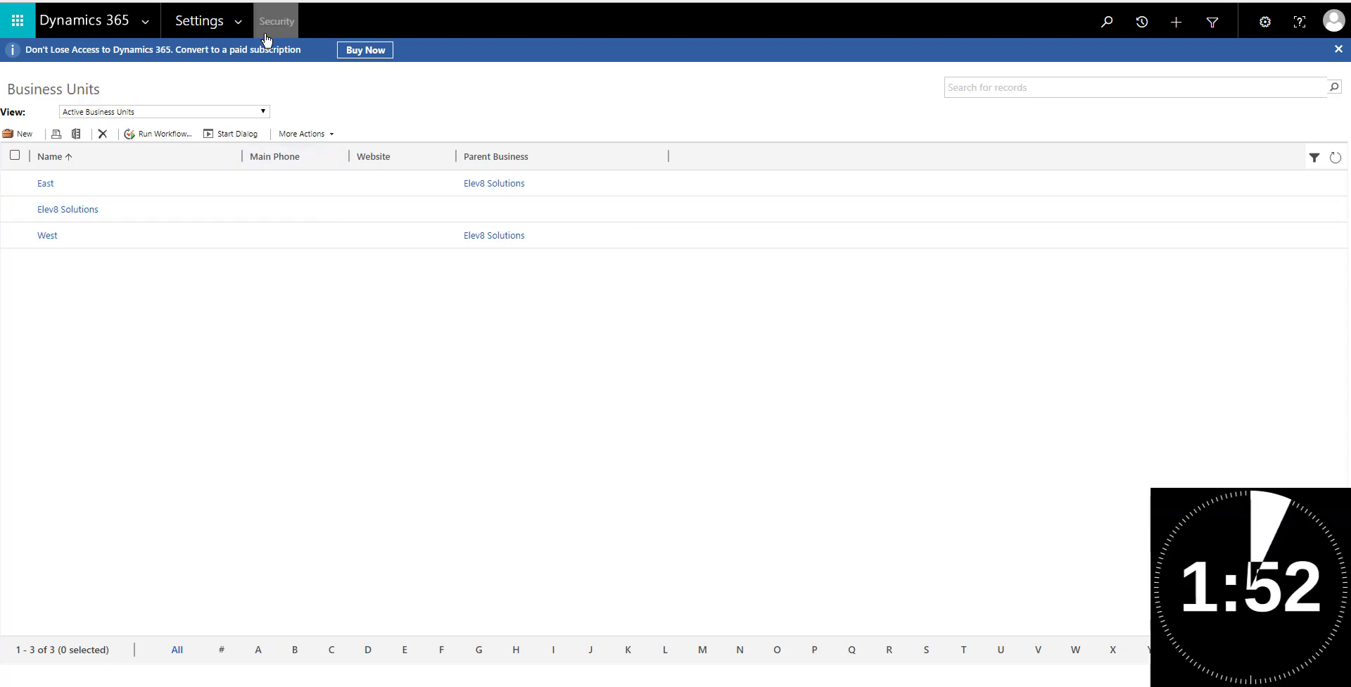
# Step: Open Customize the System from the Customizations settings and maximize the Default Solution window
pyautogui.click(243, 25)
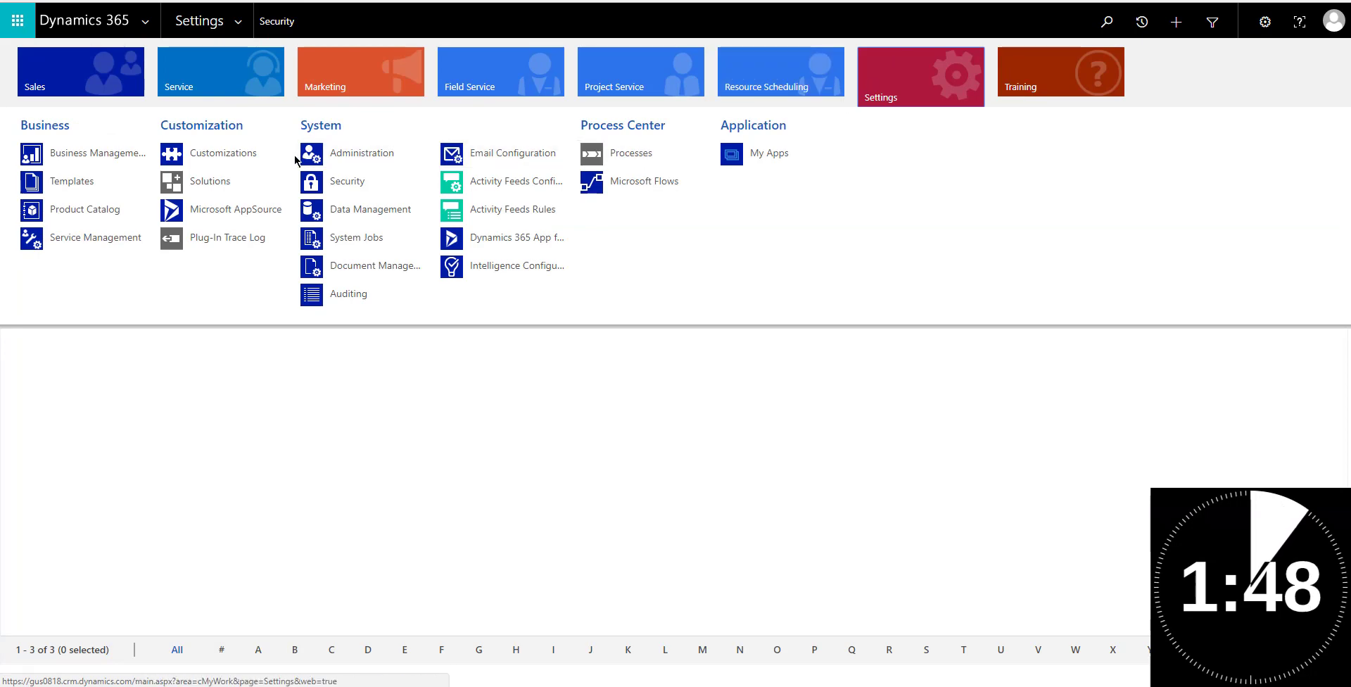
pyautogui.click(245, 156)
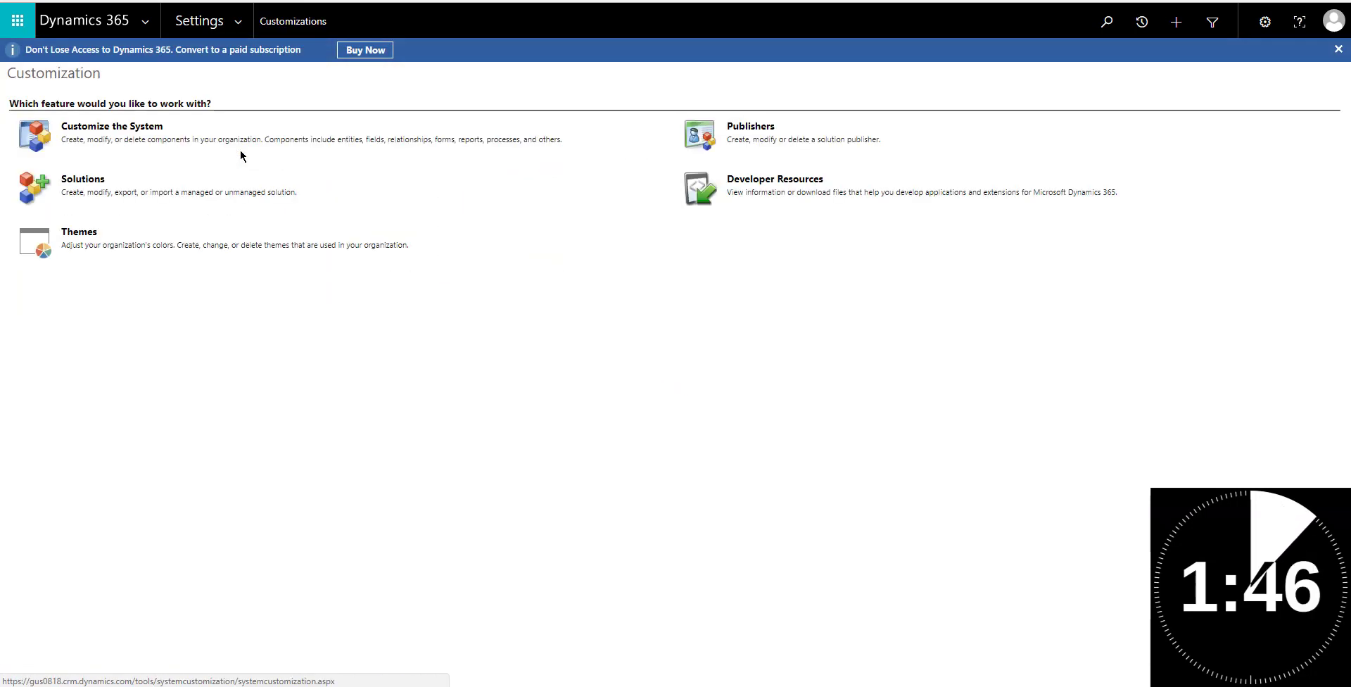
pyautogui.click(123, 142)
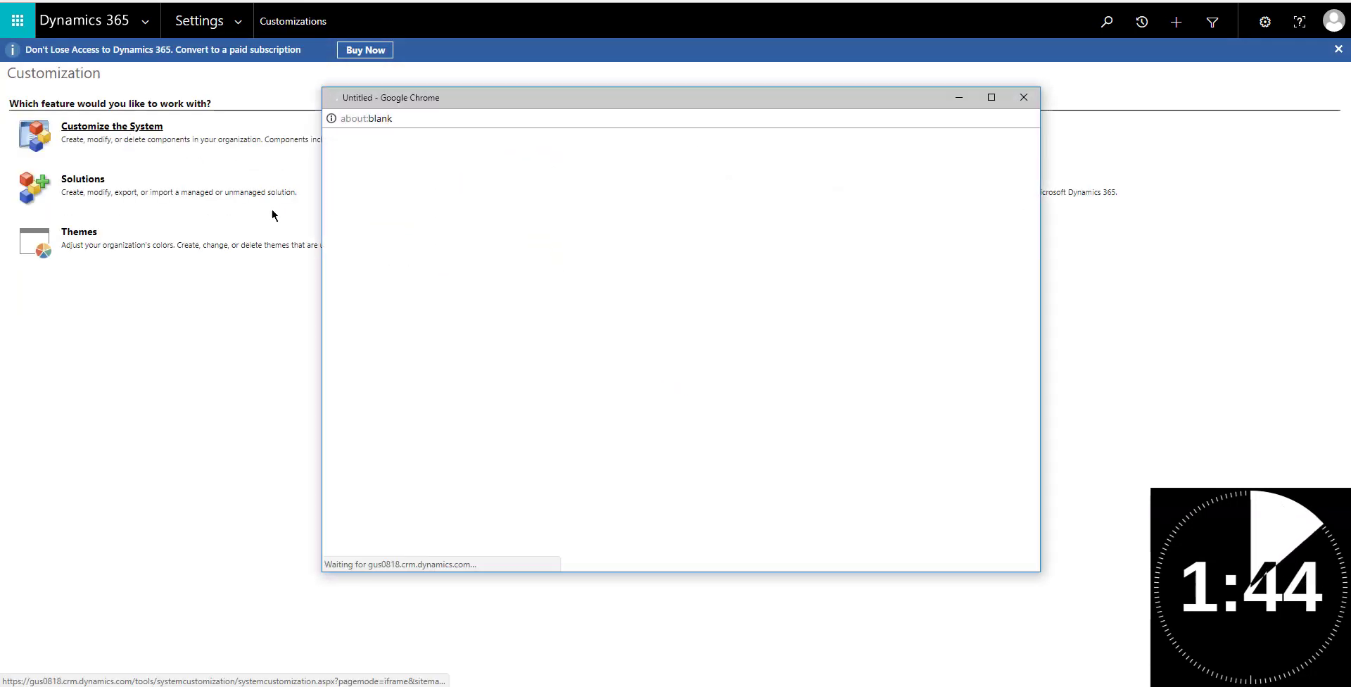
pyautogui.click(991, 98)
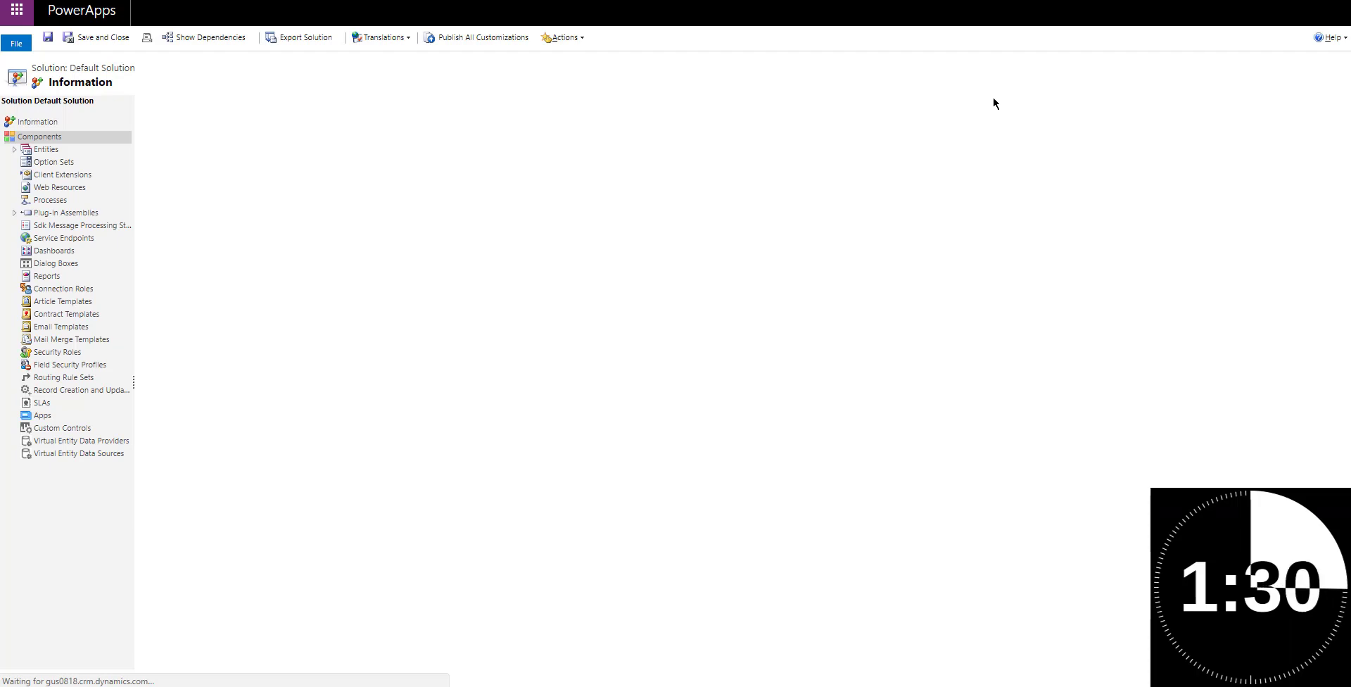
# Step: Display the views of the Account entity in the Default Solution
pyautogui.click(12, 150)
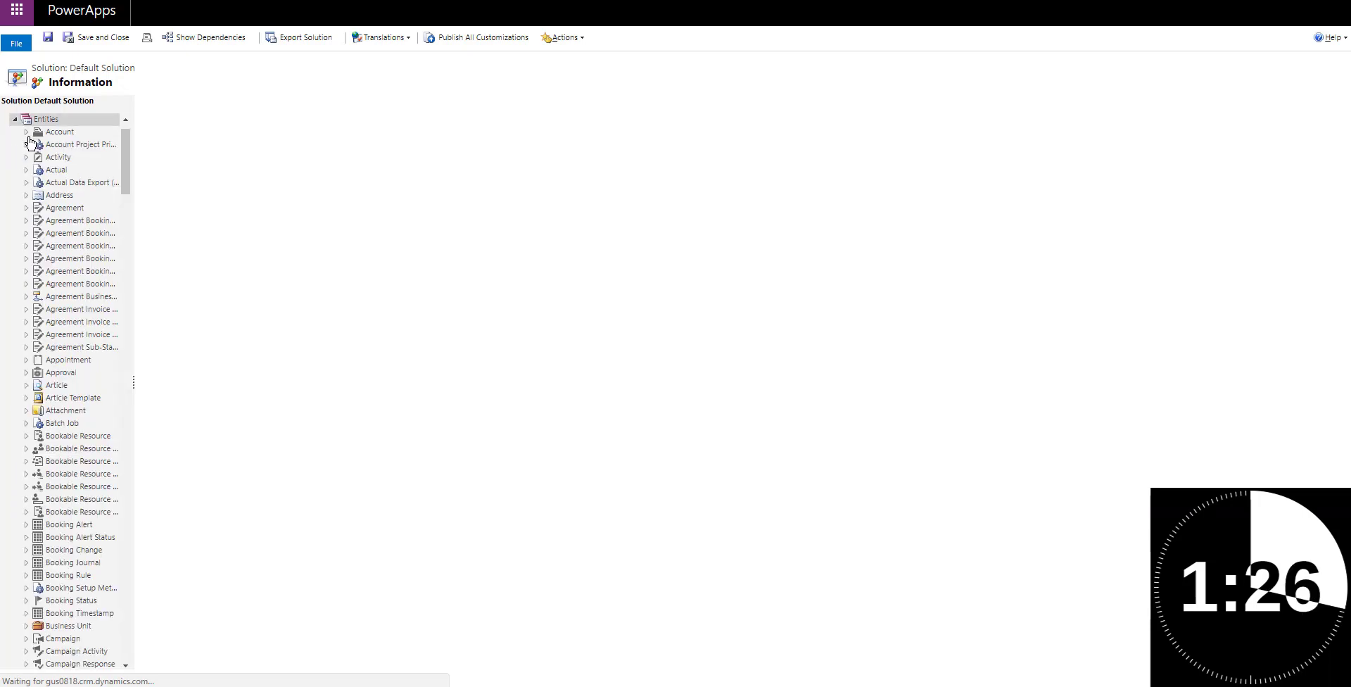
pyautogui.click(27, 138)
pyautogui.click(69, 175)
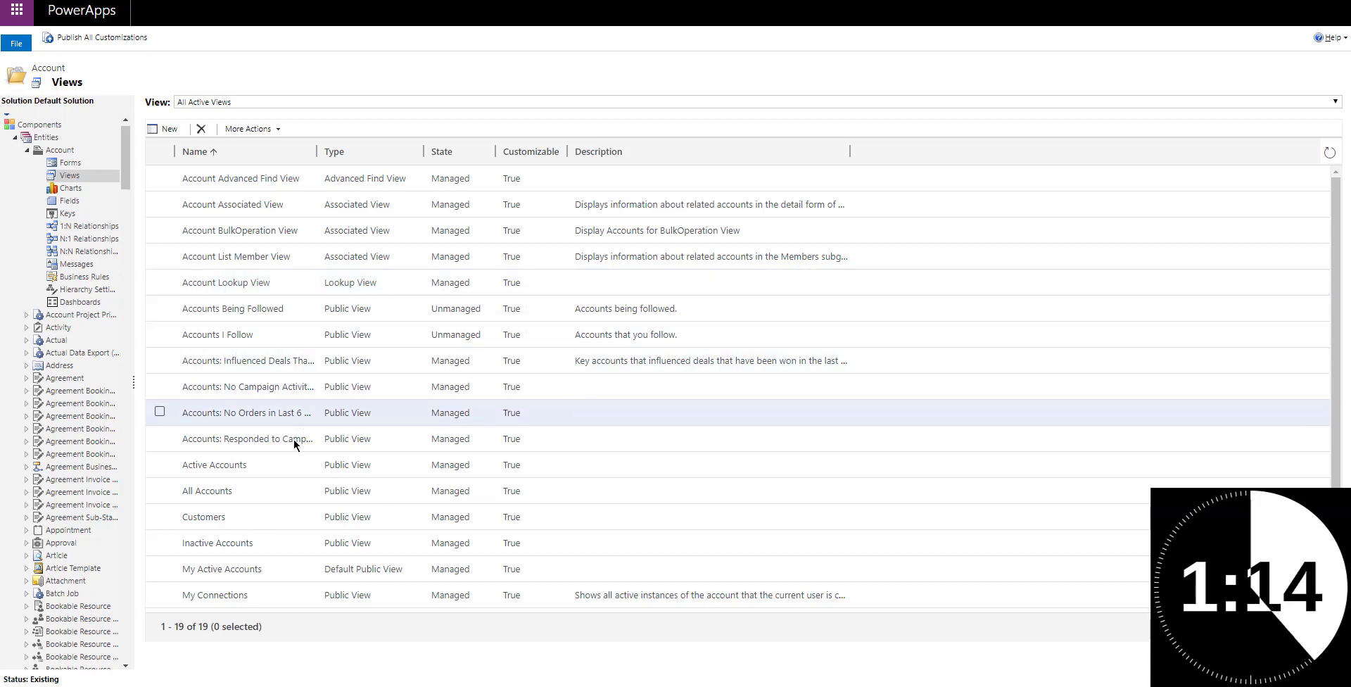
# Step: Save a copy of the Active Accounts view under the name "Active Accounts in my Business Unit"
pyautogui.doubleClick(276, 473)
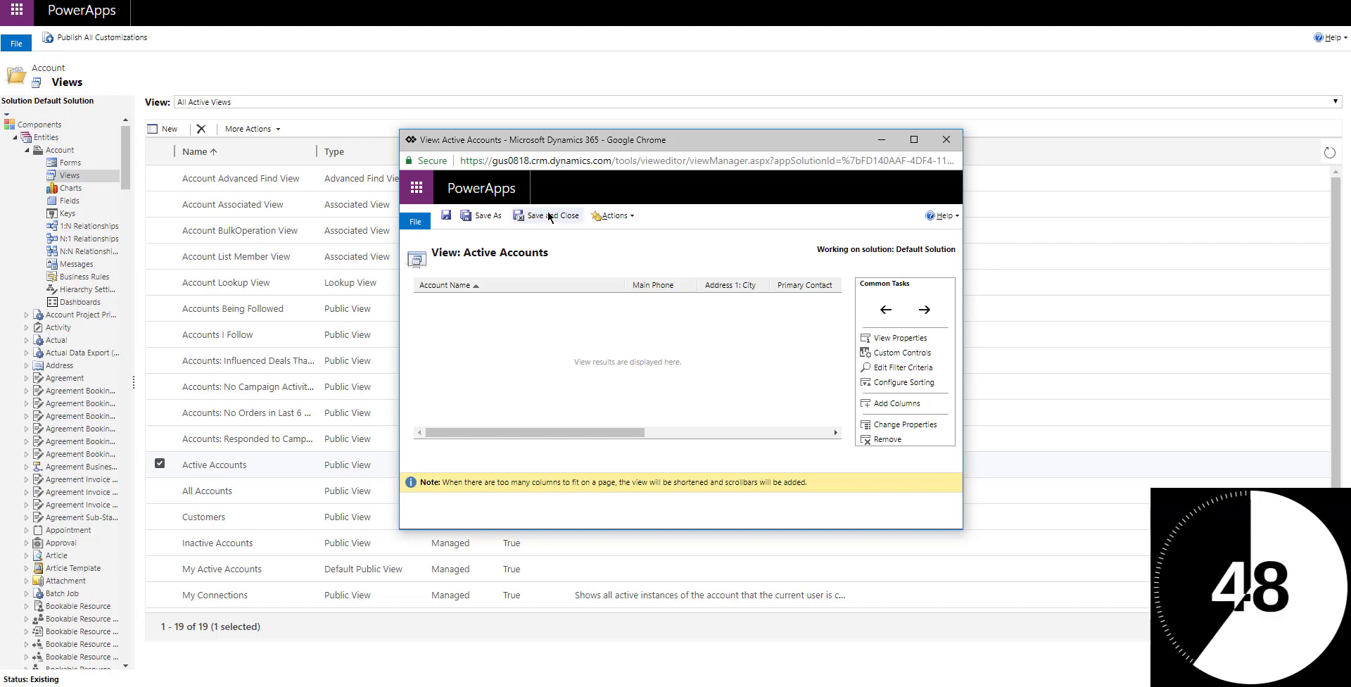
pyautogui.click(483, 222)
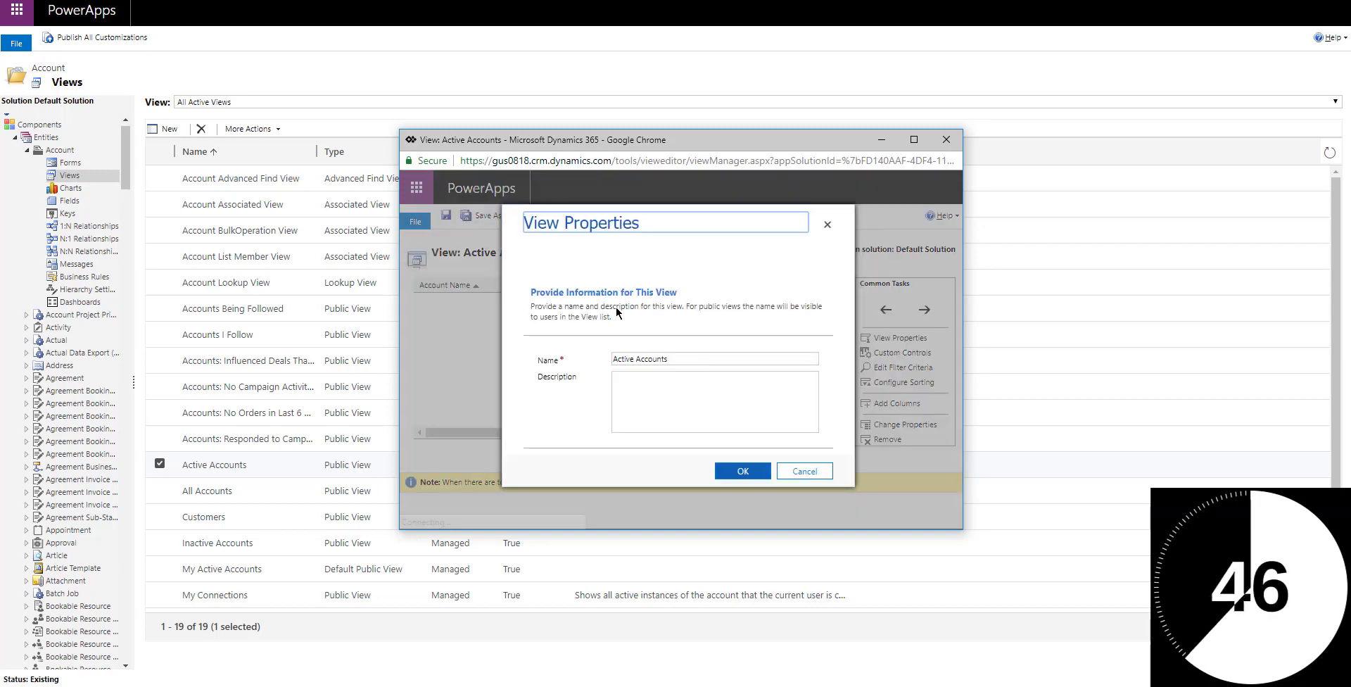
pyautogui.click(704, 358)
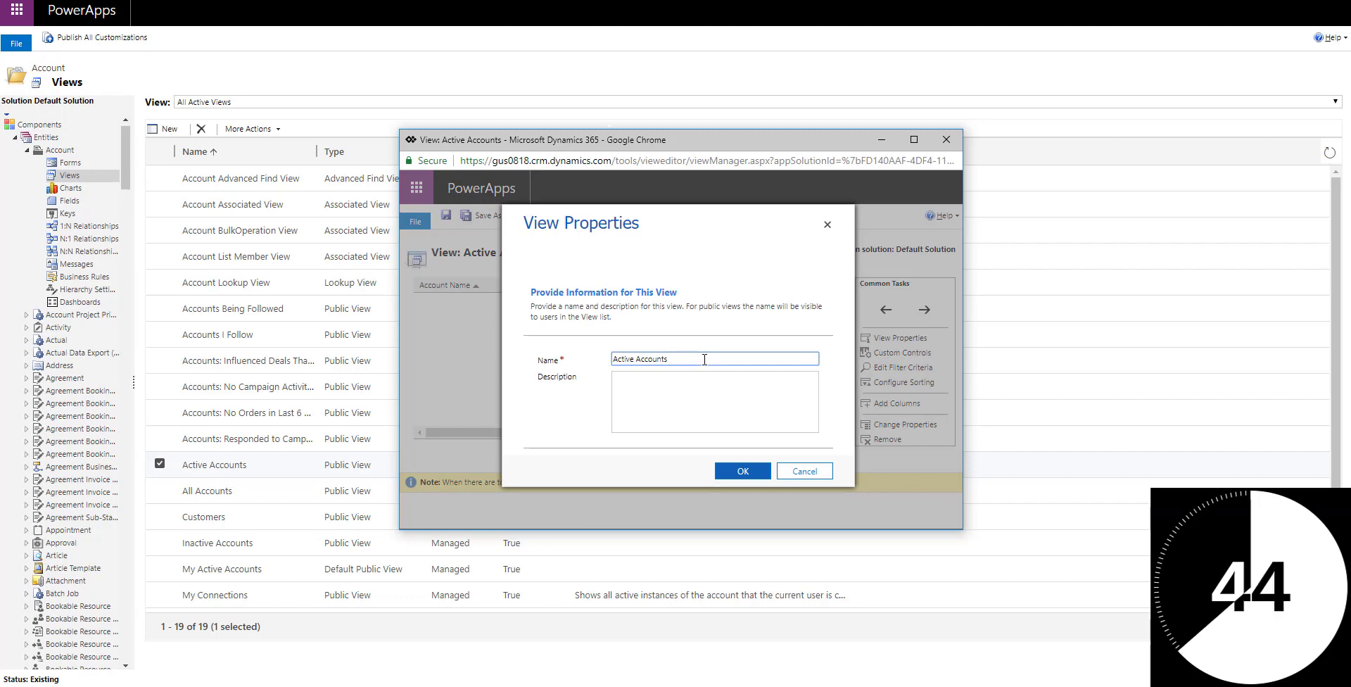
pyautogui.write('my')
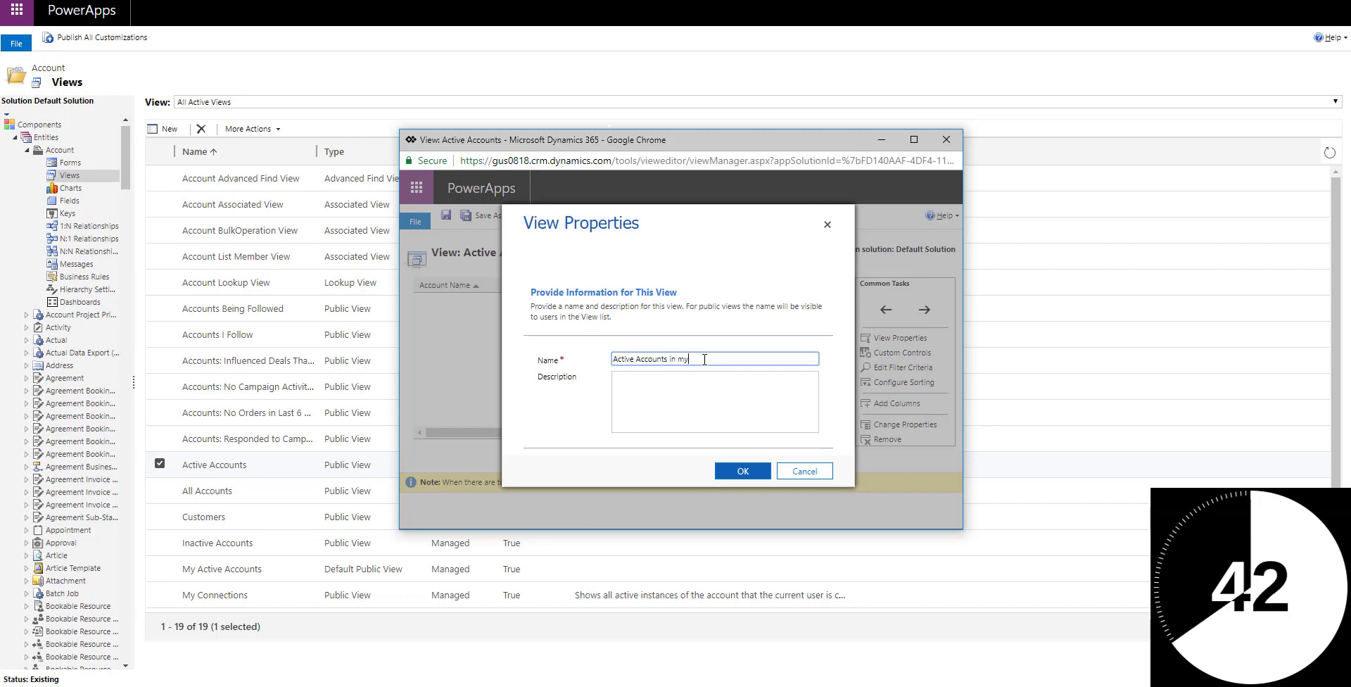
pyautogui.write(' Business Unit')
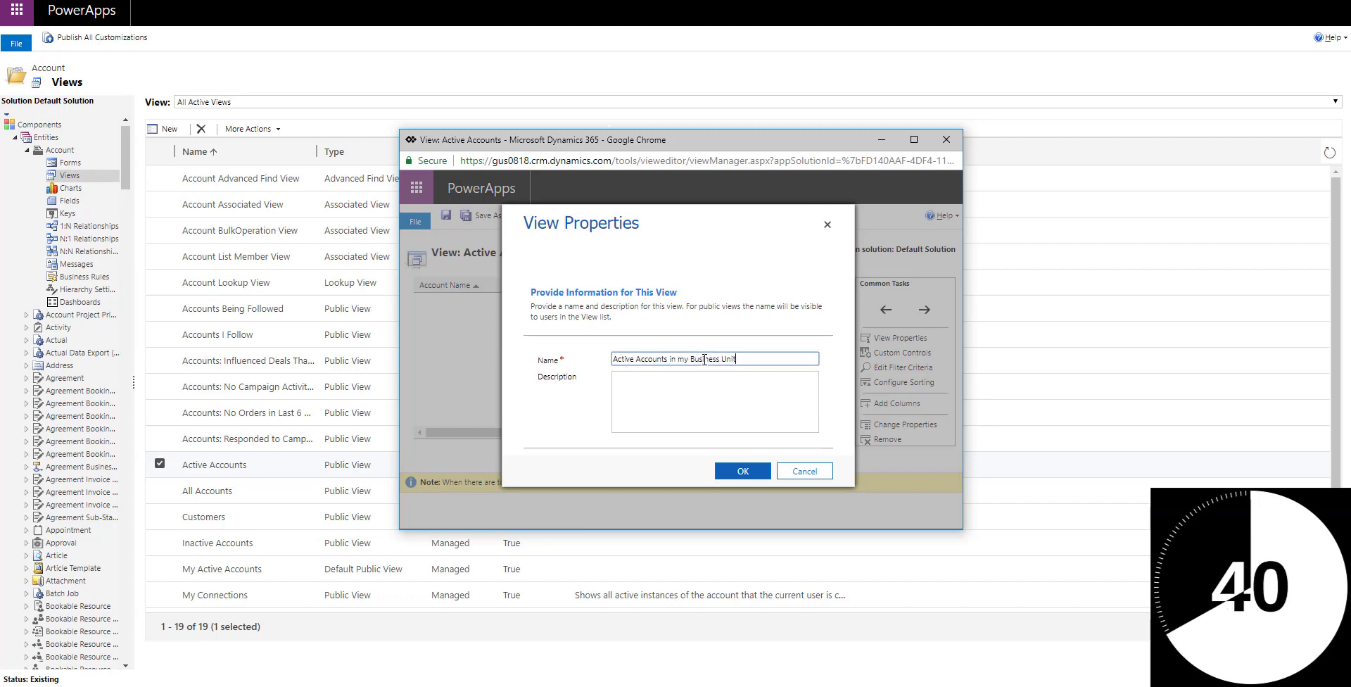
pyautogui.click(749, 473)
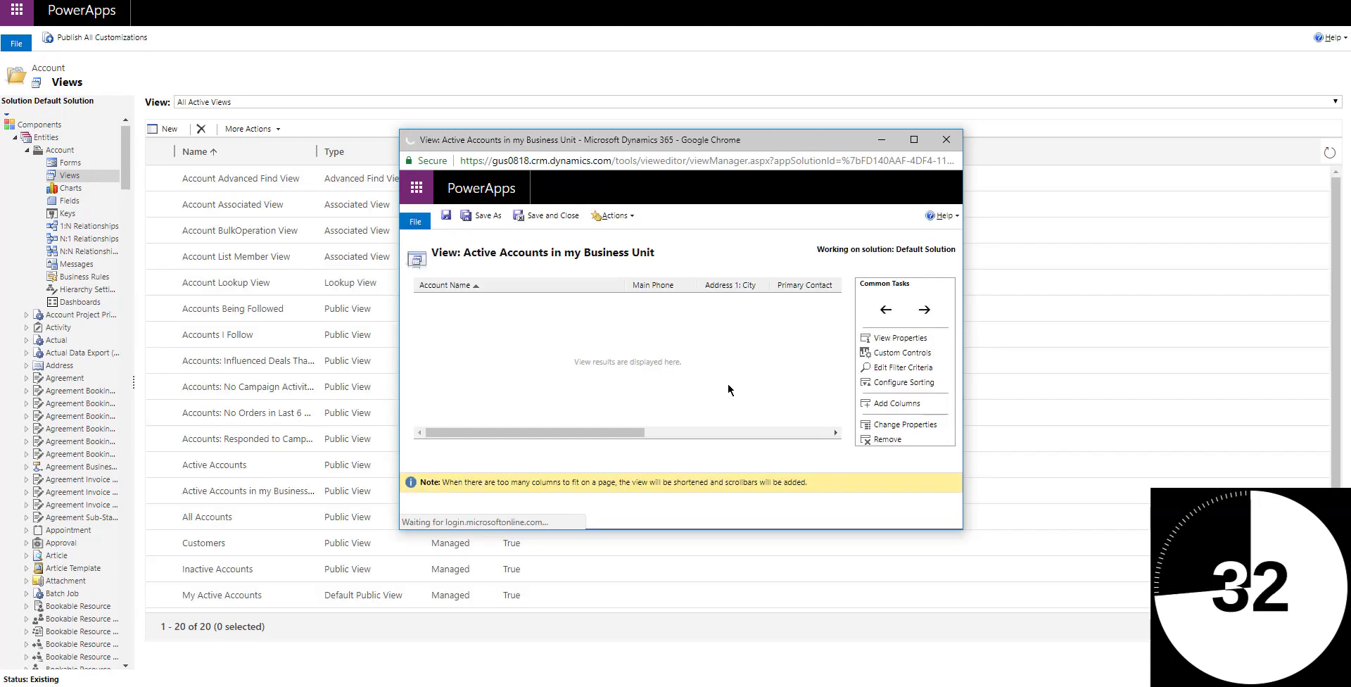
# Step: Add the related entity Owning User (User) to the new view's filter criteria
pyautogui.click(894, 369)
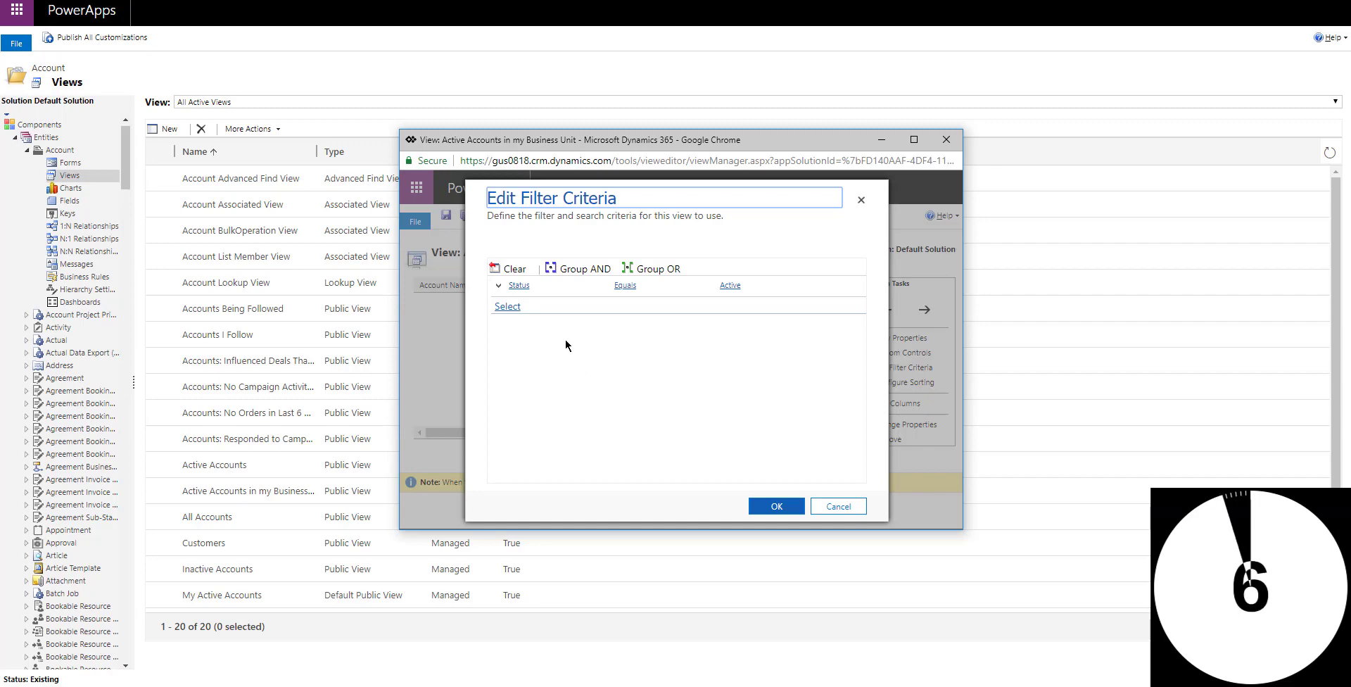
pyautogui.click(508, 307)
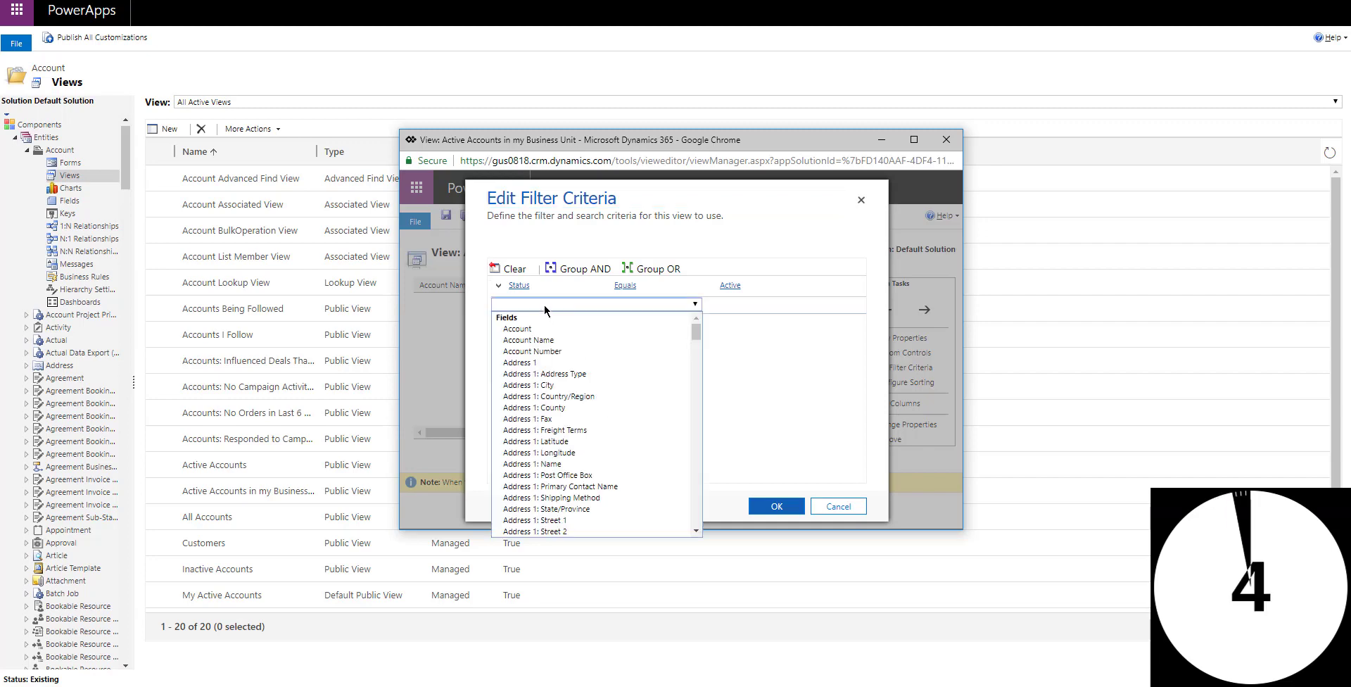
pyautogui.moveTo(697, 337); pyautogui.dragTo(697, 489)
pyautogui.click(603, 443)
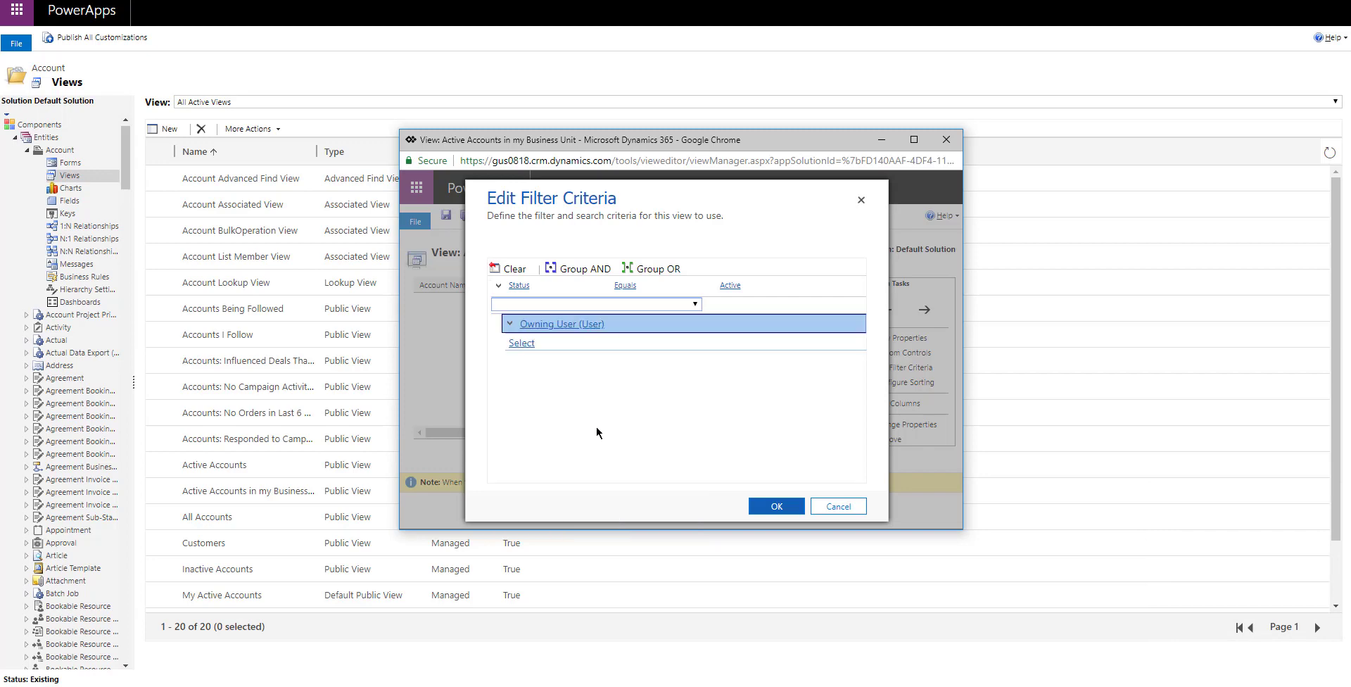
# Step: Nest the related entity Business Unit under Owning User (User), and Users (Business Unit) under Business Unit
pyautogui.click(552, 344)
pyautogui.click(552, 344)
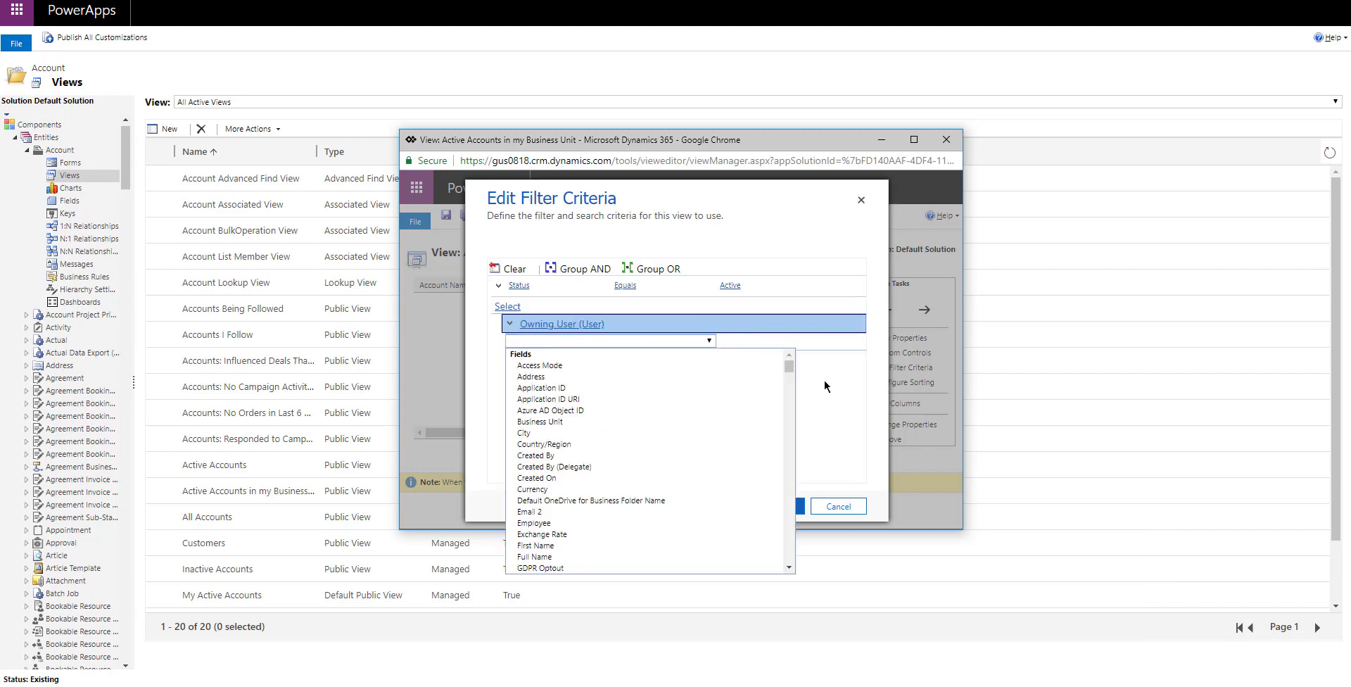
pyautogui.moveTo(788, 367); pyautogui.dragTo(791, 402)
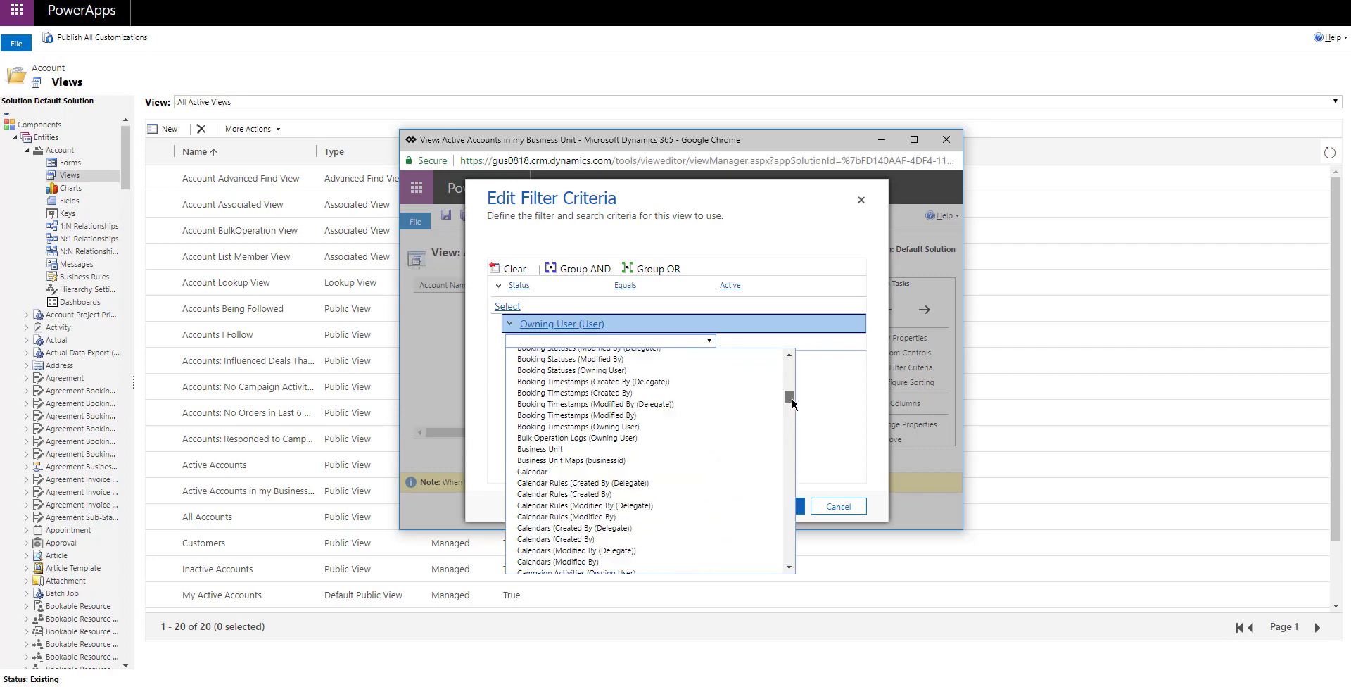
pyautogui.click(610, 449)
pyautogui.click(535, 379)
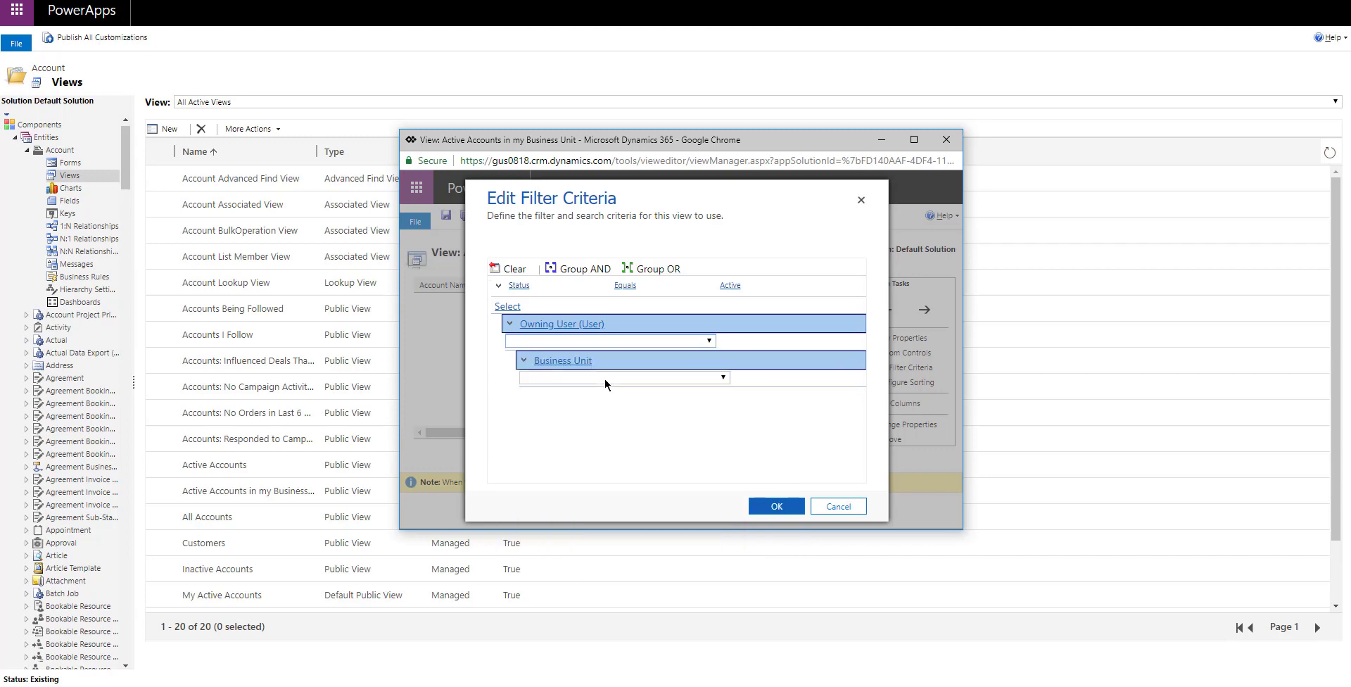
pyautogui.click(608, 377)
pyautogui.moveTo(725, 417); pyautogui.dragTo(743, 587)
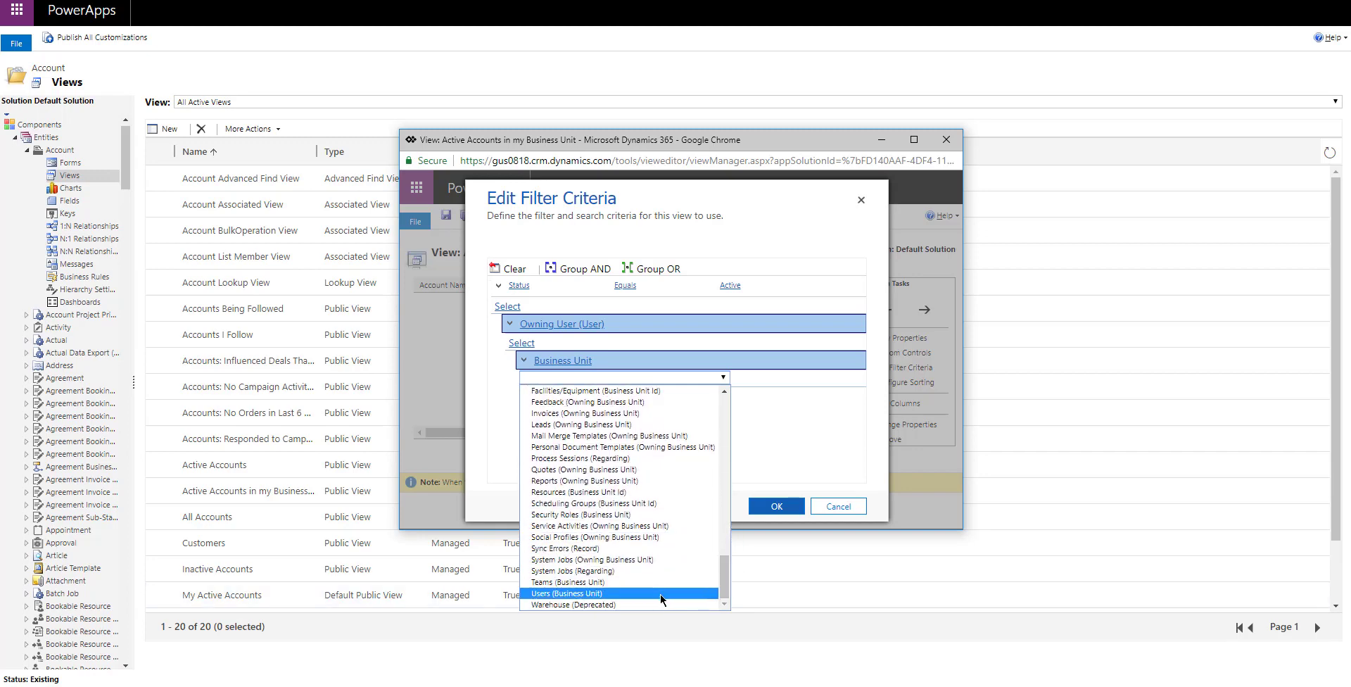
pyautogui.click(659, 594)
# Step: Add the condition User Equals Current User under Users (Business Unit) and accept the filter criteria
pyautogui.click(553, 416)
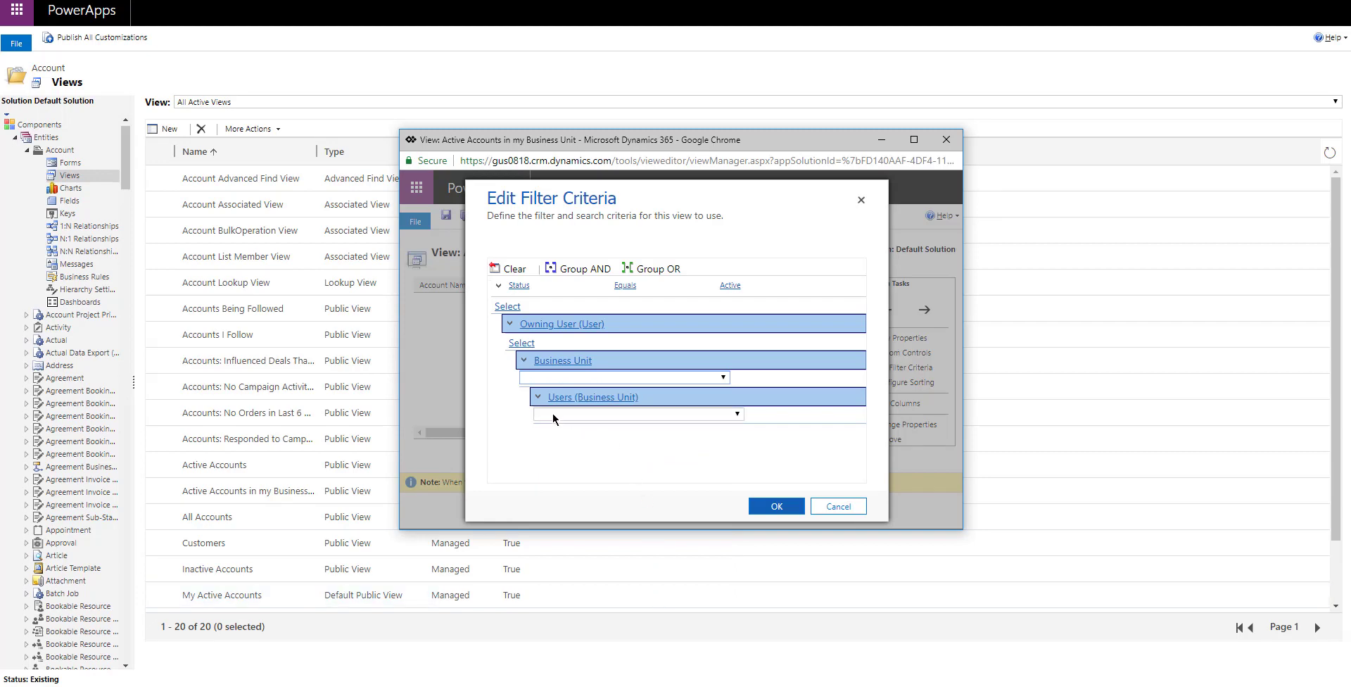
pyautogui.click(561, 417)
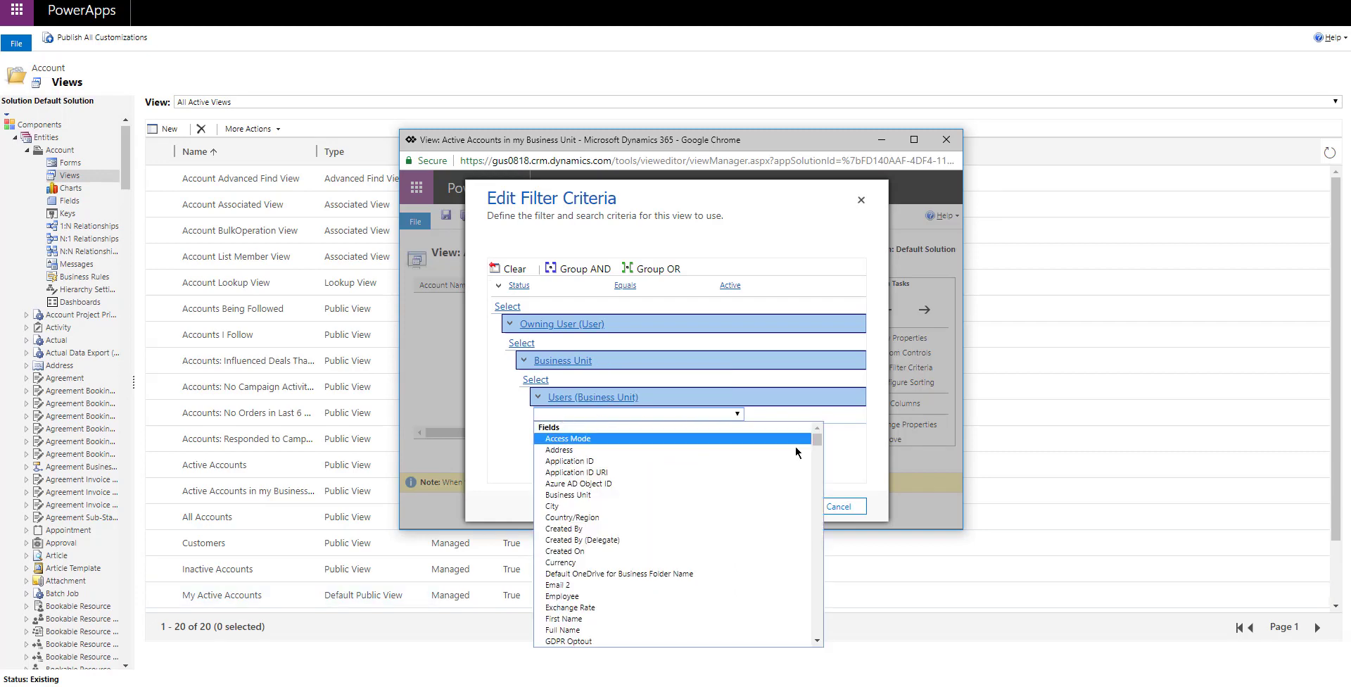
pyautogui.moveTo(816, 439); pyautogui.dragTo(820, 450)
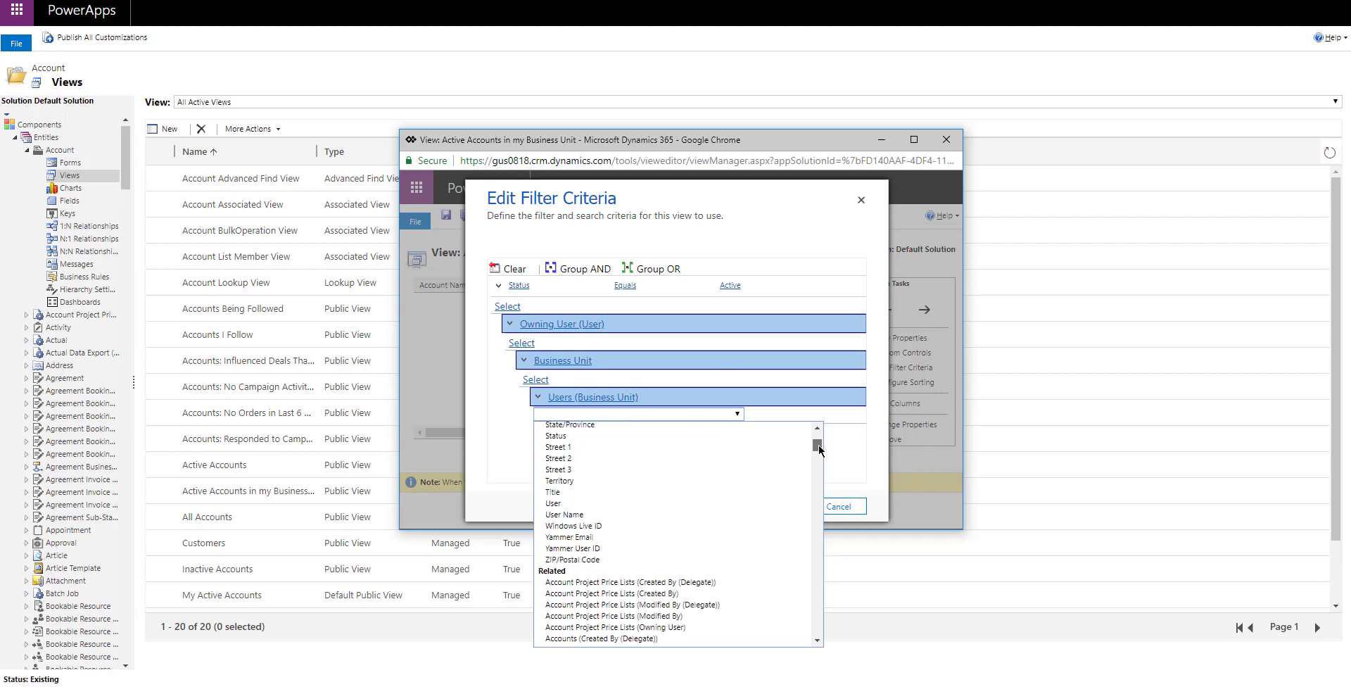
pyautogui.click(690, 502)
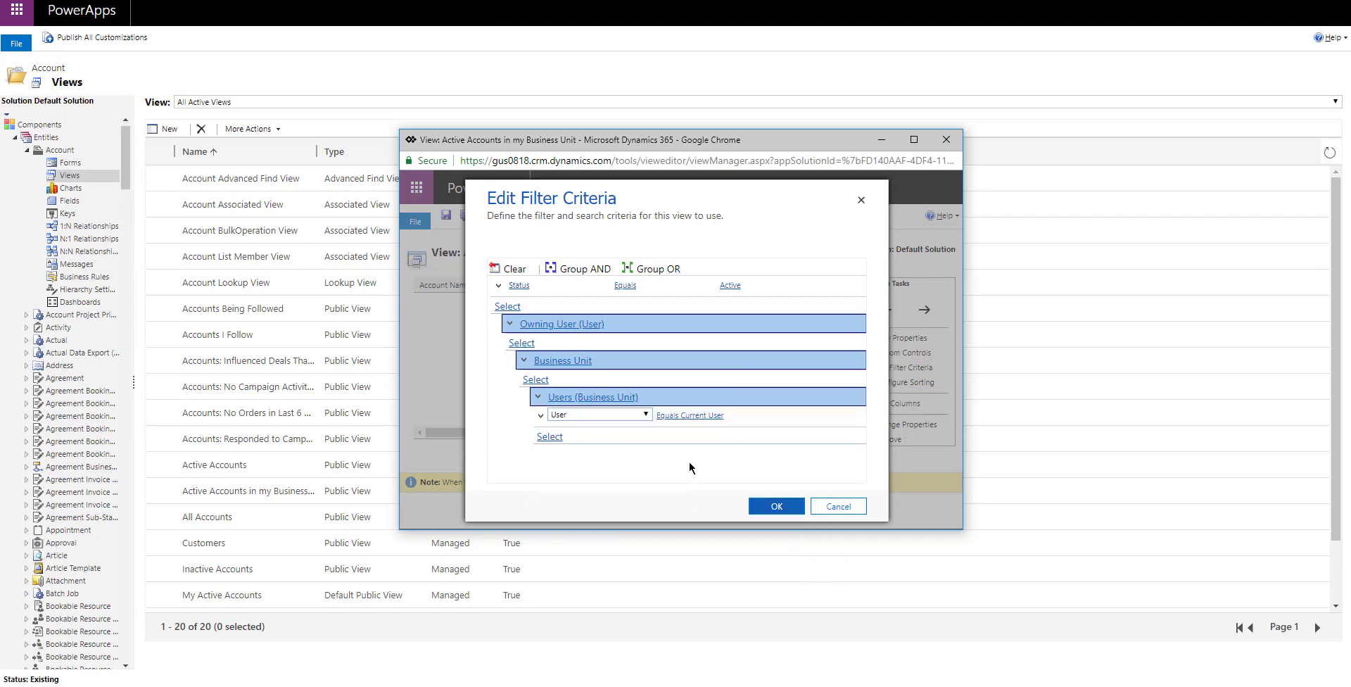
pyautogui.click(721, 421)
pyautogui.click(718, 431)
pyautogui.click(769, 505)
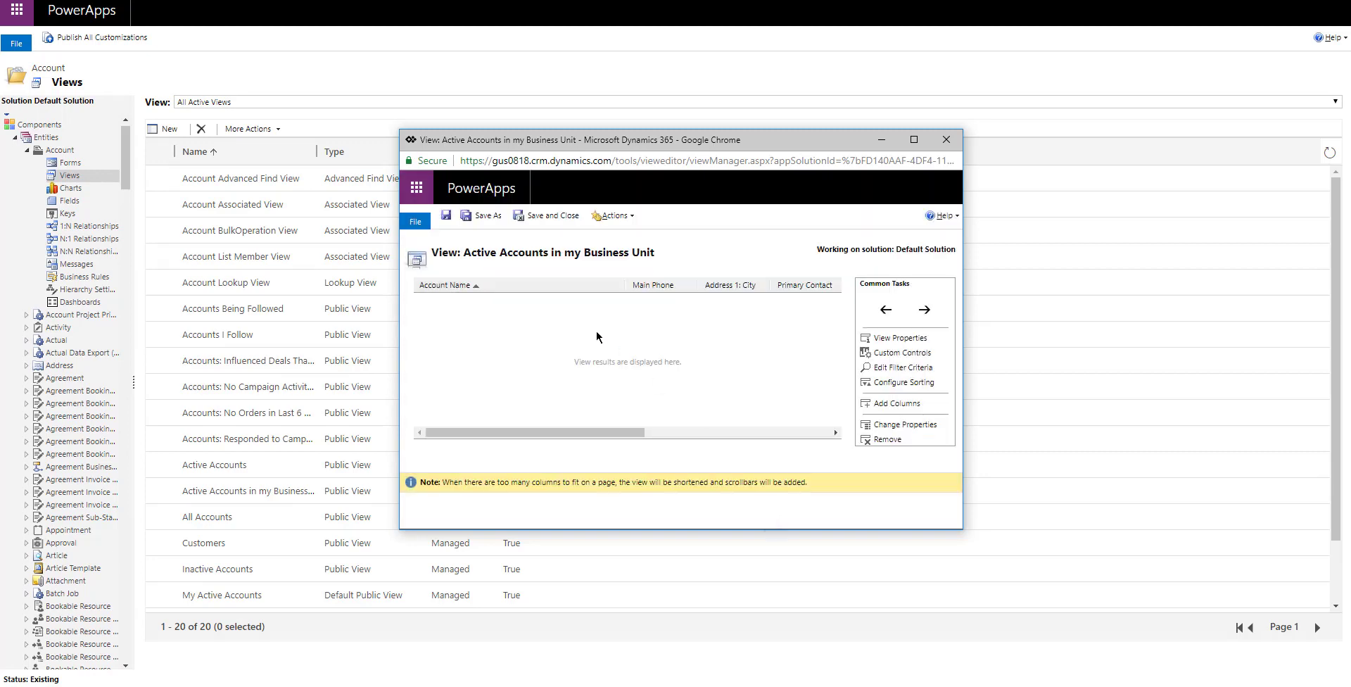
# Step: Save and close the Active Accounts in my Business Unit view, and publish the Account entity
pyautogui.click(550, 217)
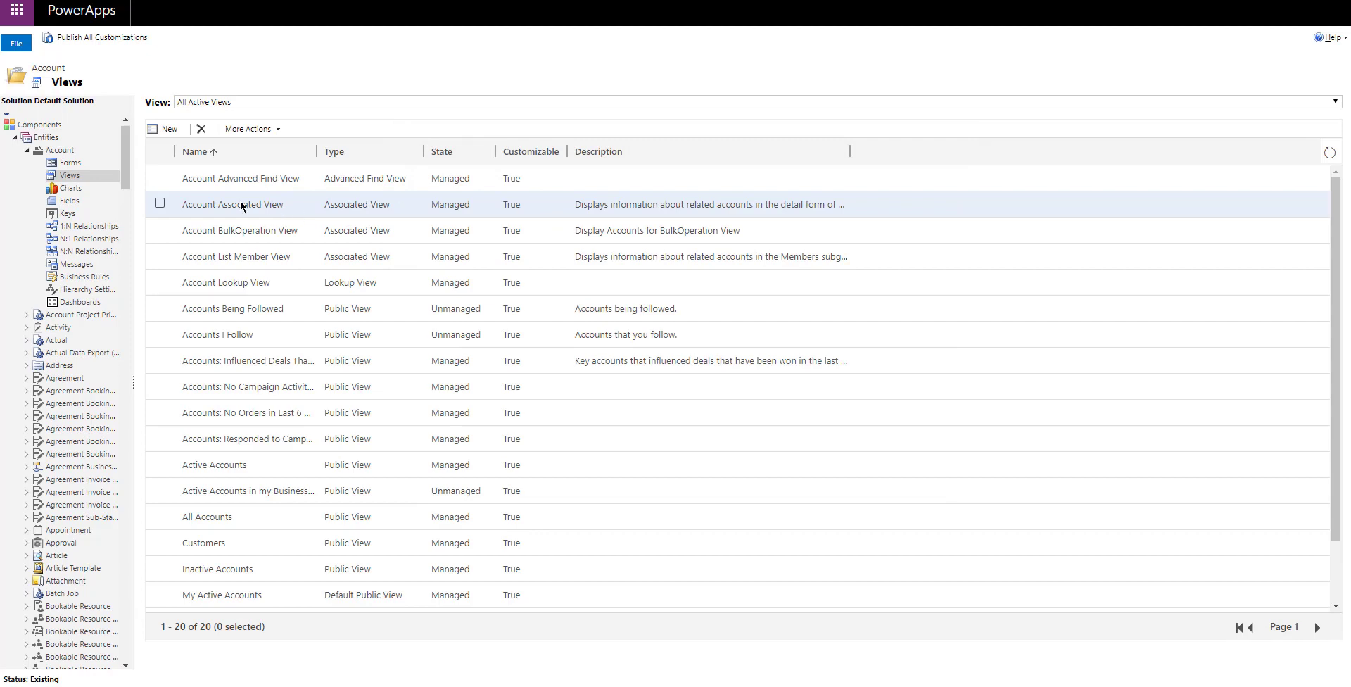
pyautogui.click(70, 151)
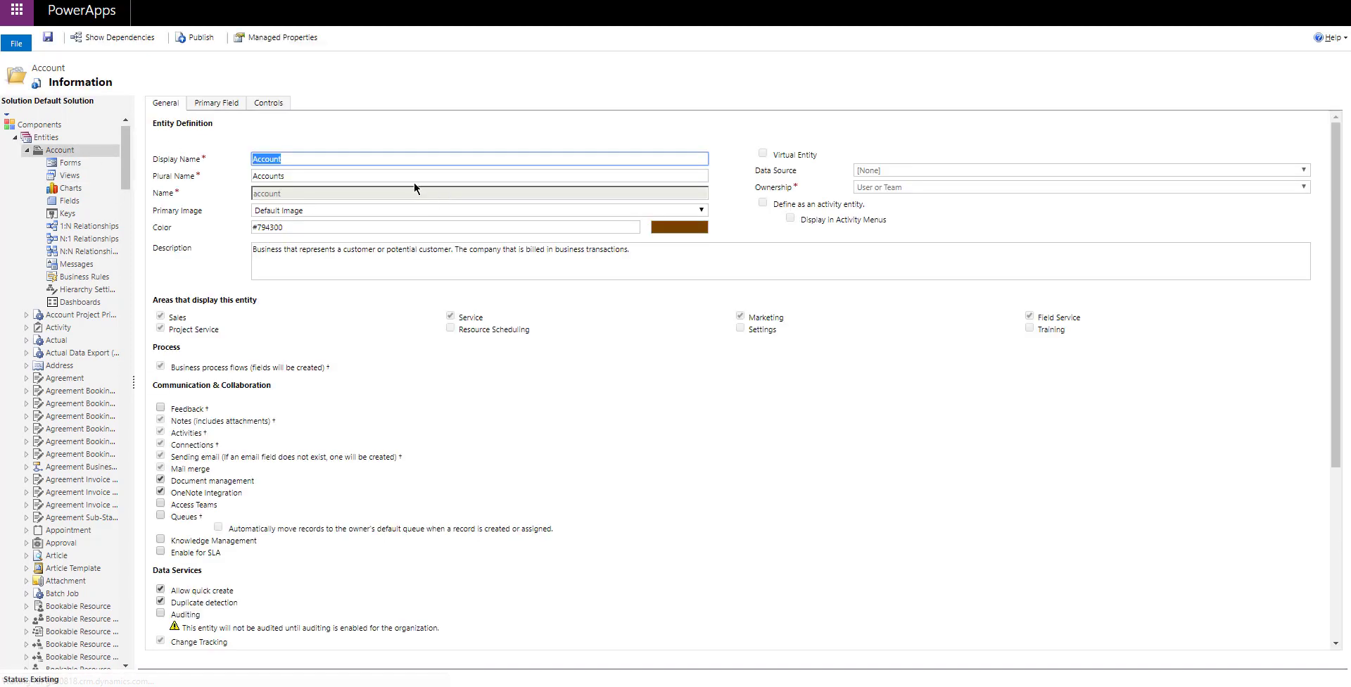
pyautogui.click(196, 39)
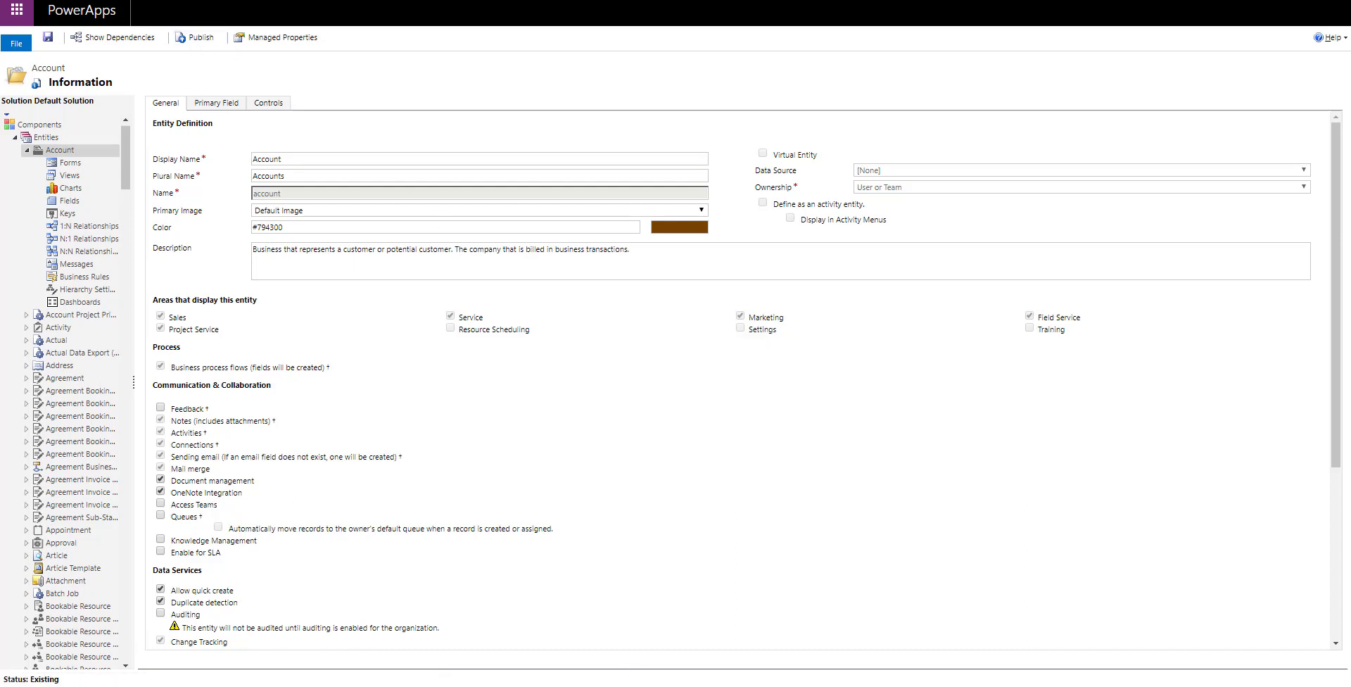
# Step: Switch to the browser window showing the Active Accounts list and check its available system views
pyautogui.moveTo(644, 679)
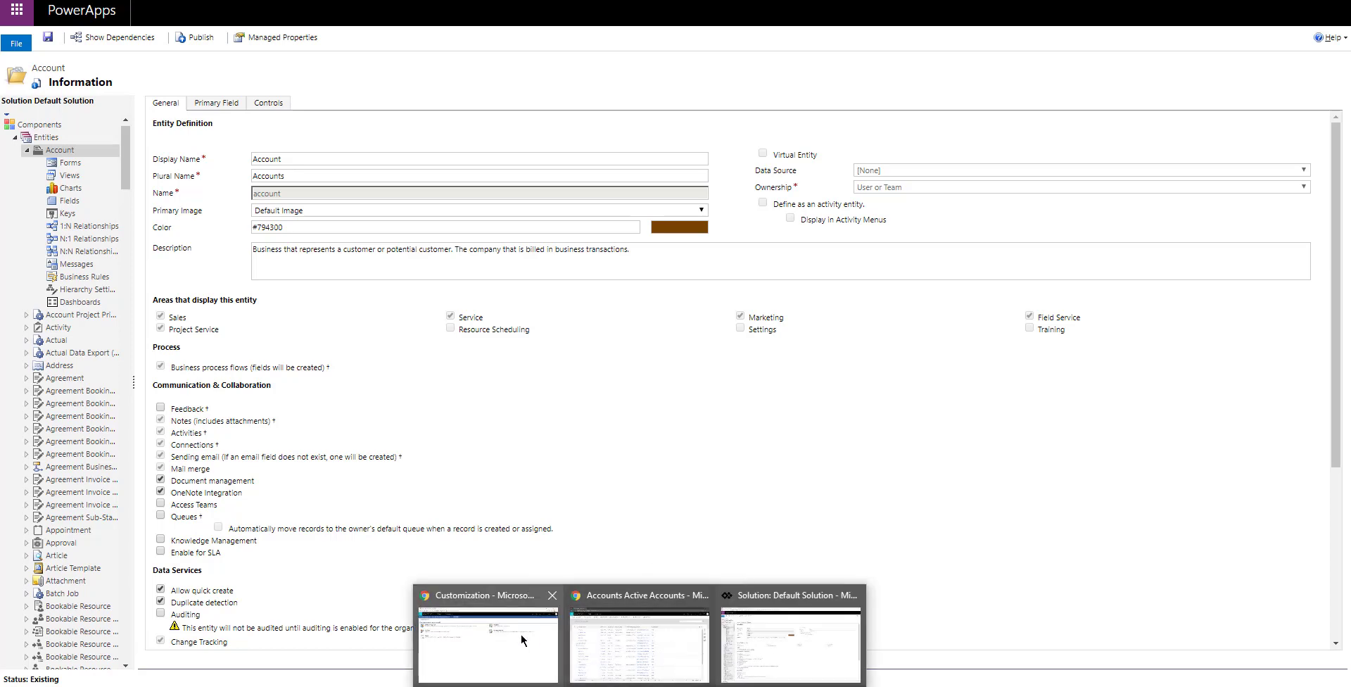
pyautogui.click(583, 643)
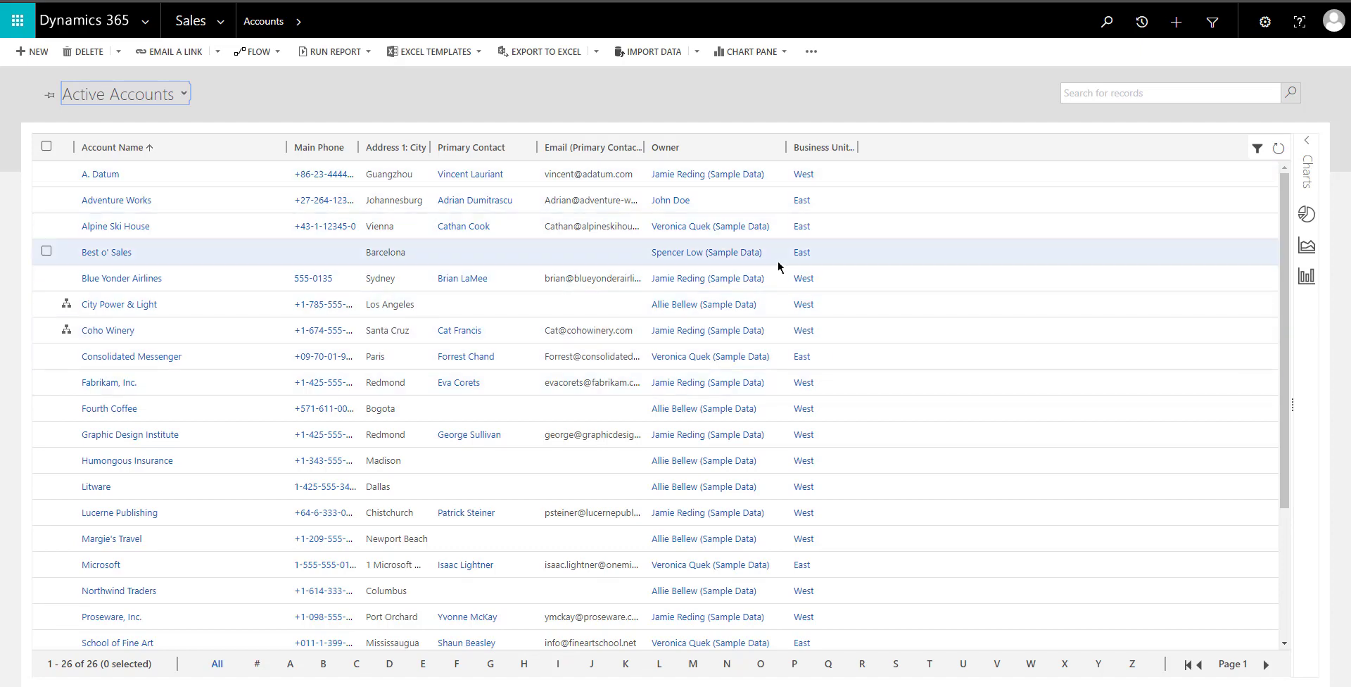
pyautogui.click(182, 93)
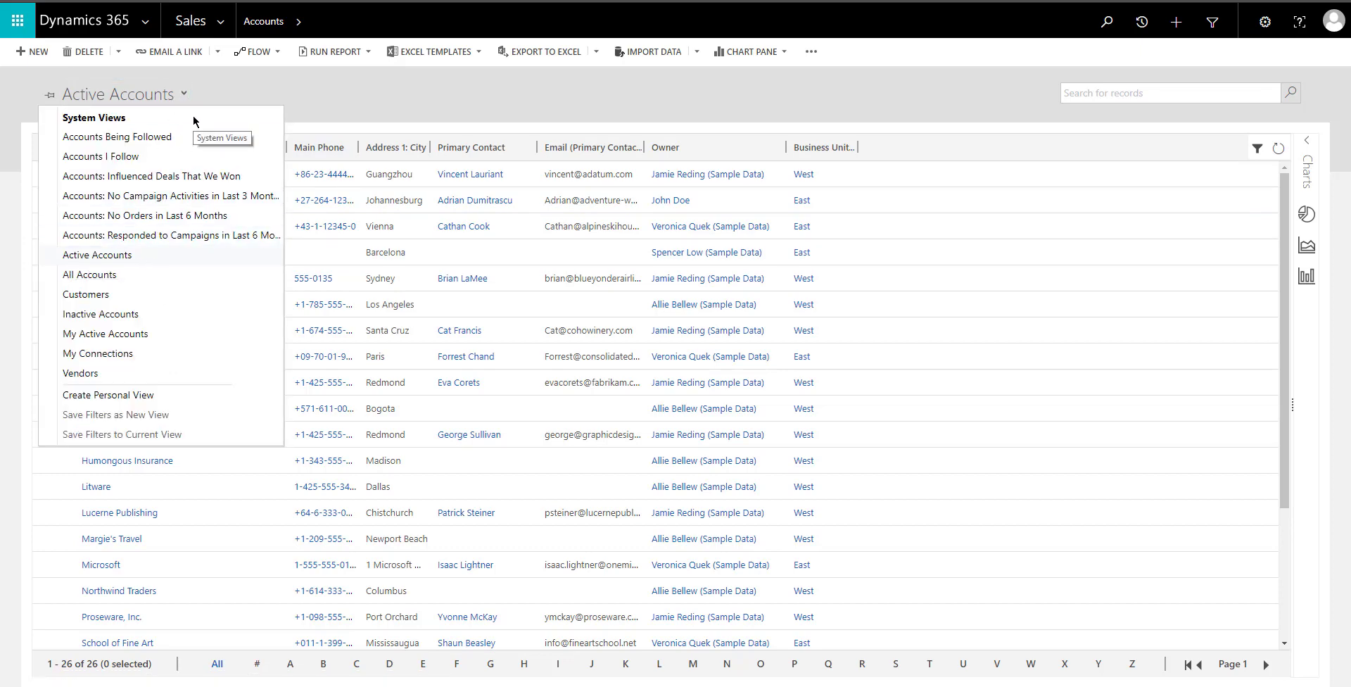
# Step: Reload the Sales Accounts list by going through Dashboards, and show it with the Active Accounts in my Business Unit view
pyautogui.click(227, 25)
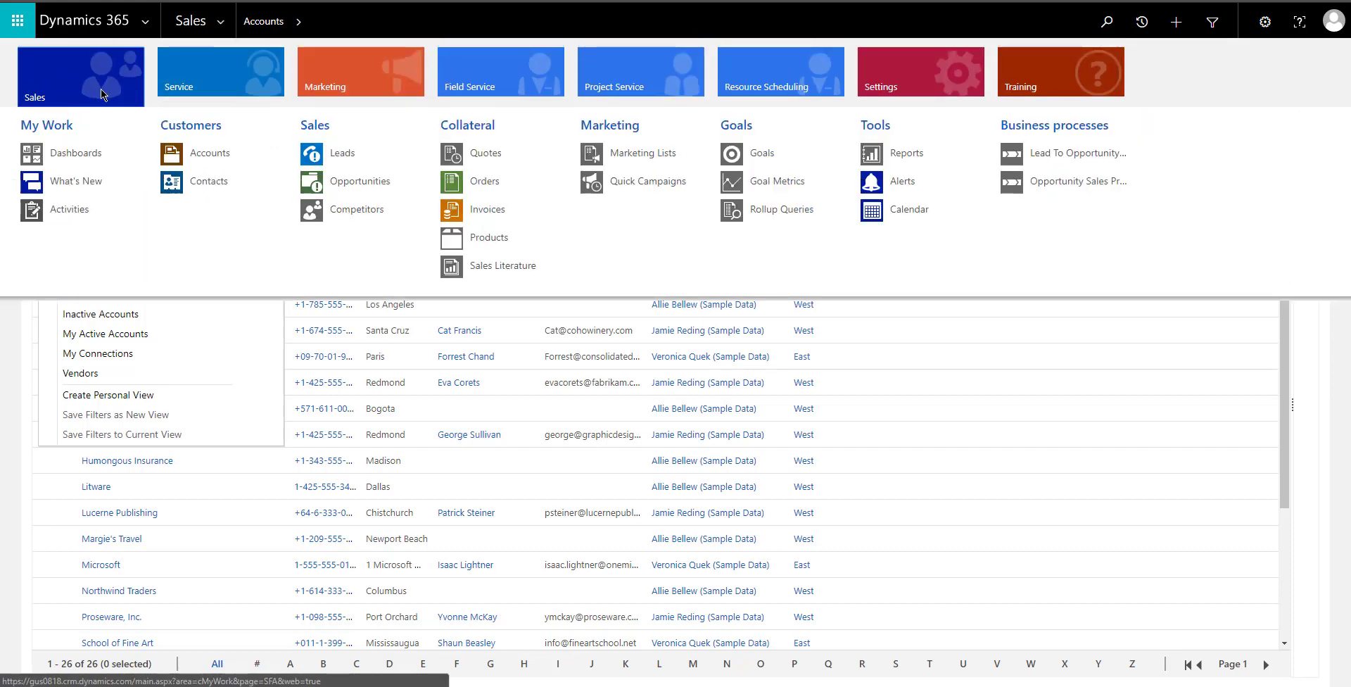
pyautogui.click(93, 161)
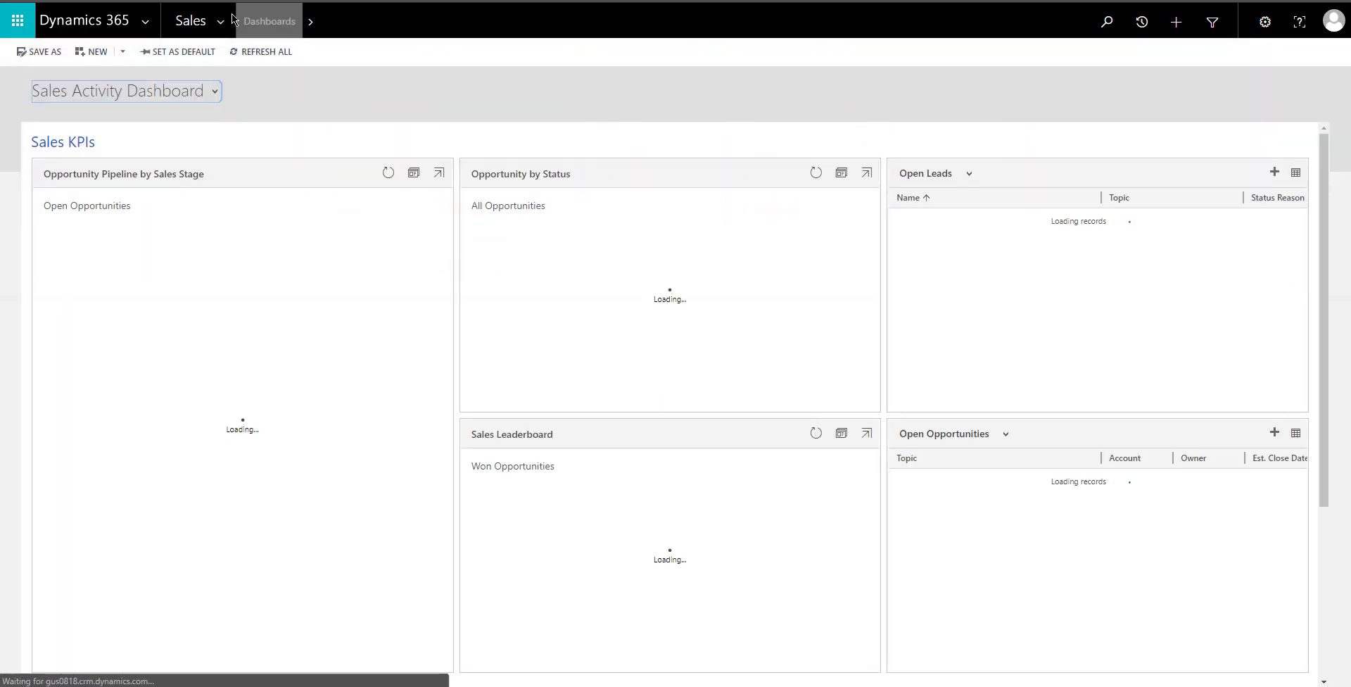
pyautogui.click(222, 22)
pyautogui.click(209, 152)
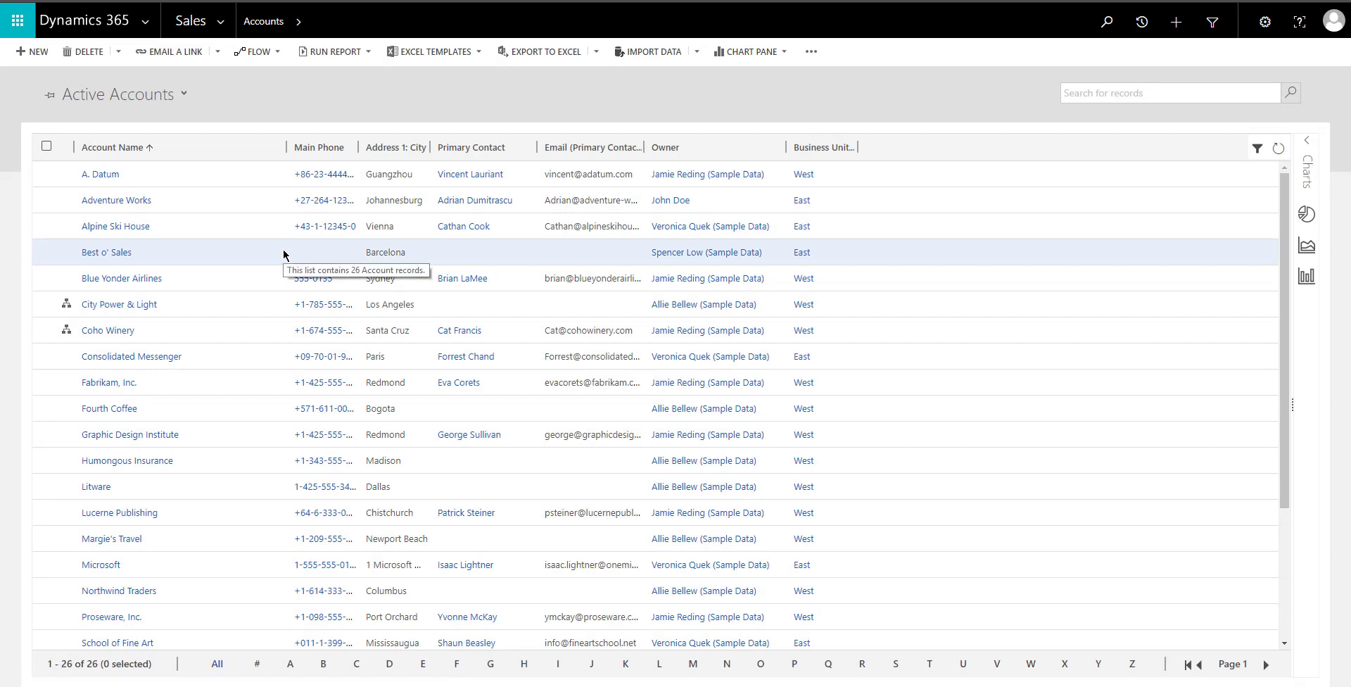
pyautogui.click(180, 95)
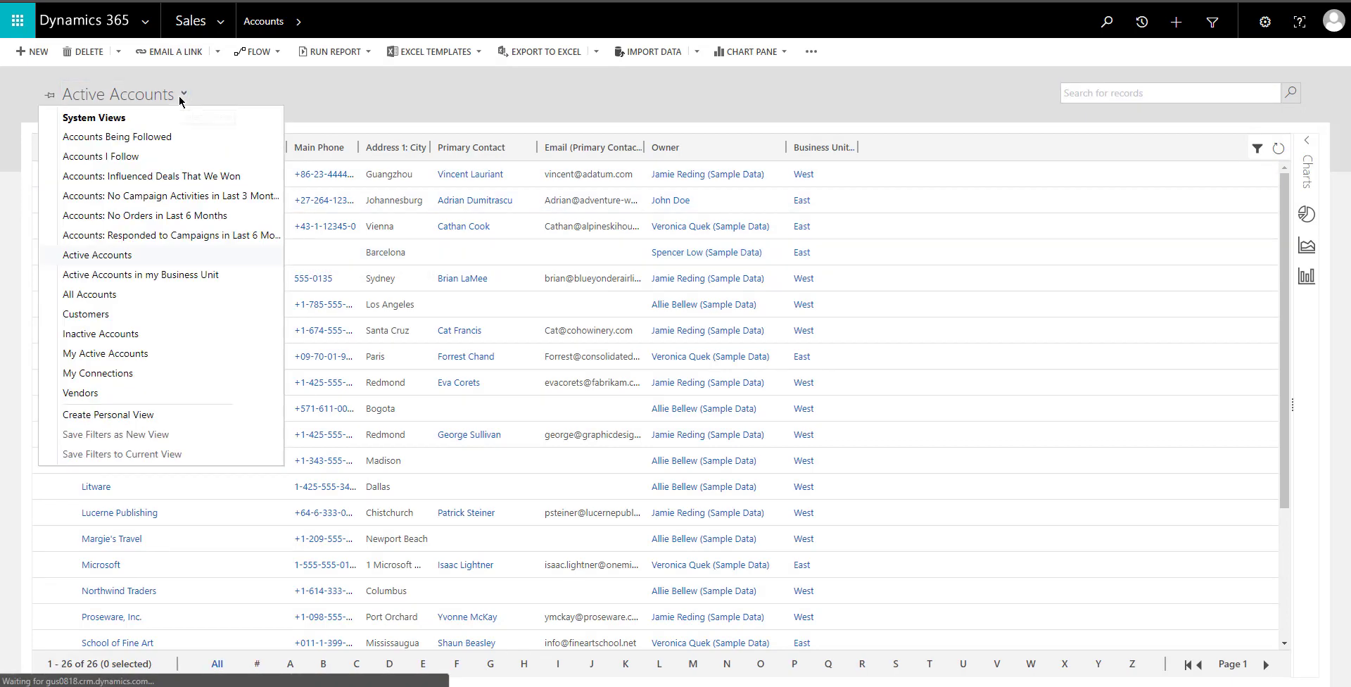
pyautogui.click(168, 283)
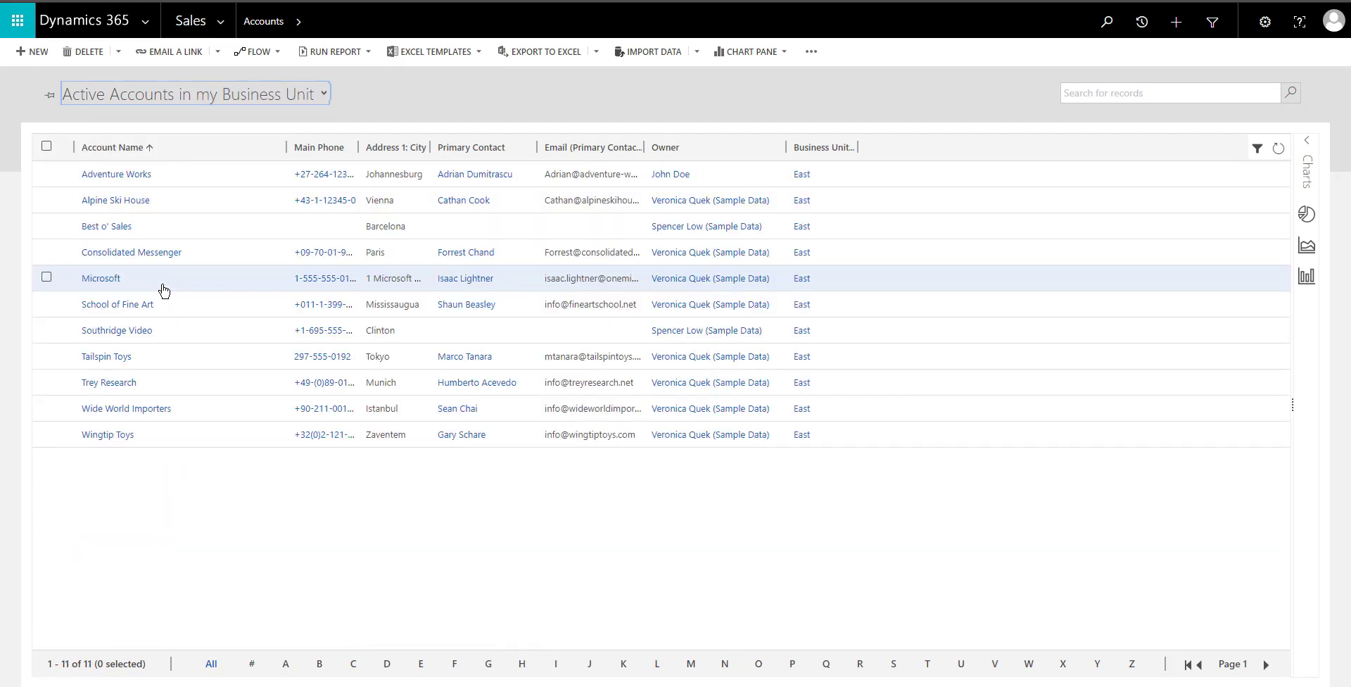